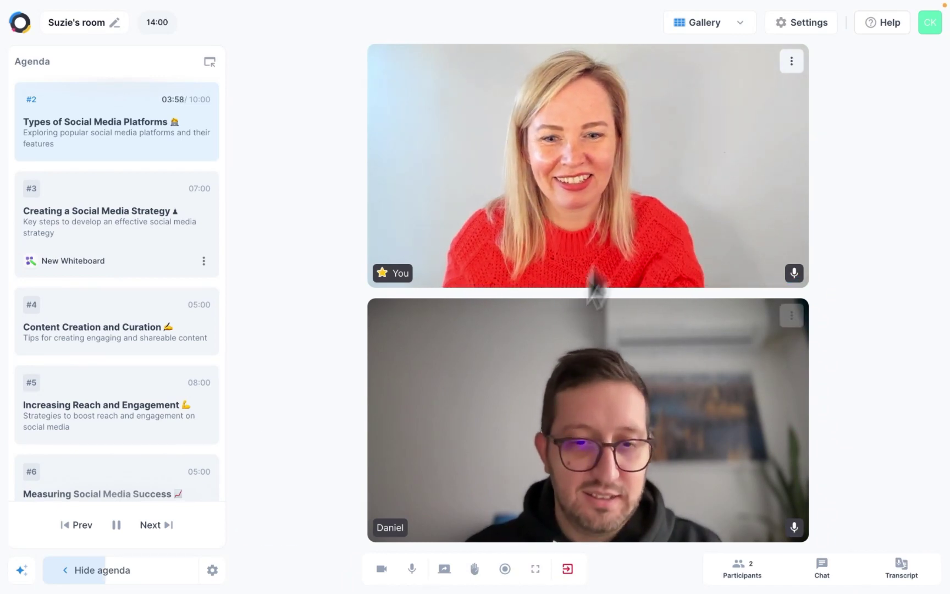
mouse_move(412, 572)
mouse_move(475, 575)
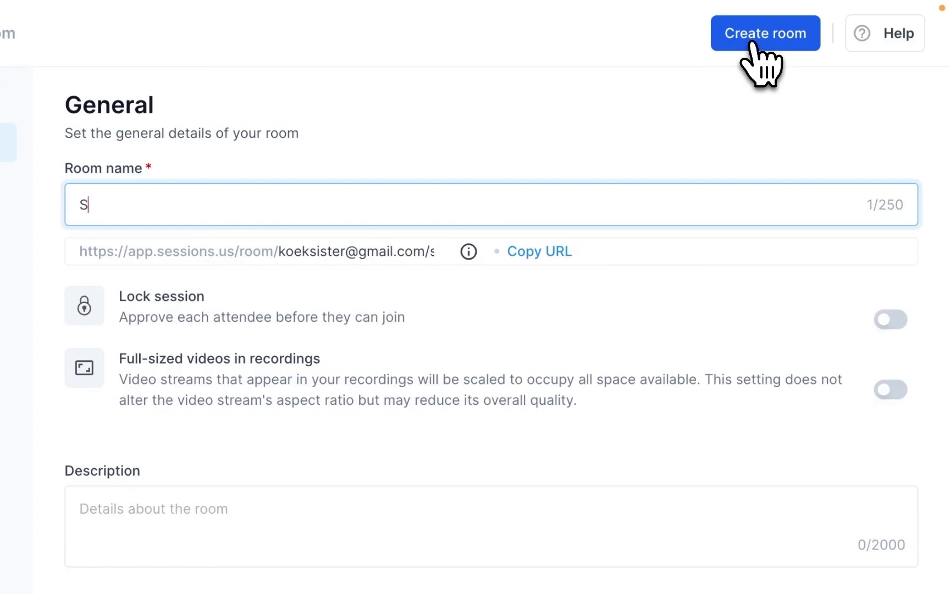
Name the new room with the host's first name plus "'s room" and select the e-mail part of its URL.
text(ie's room)
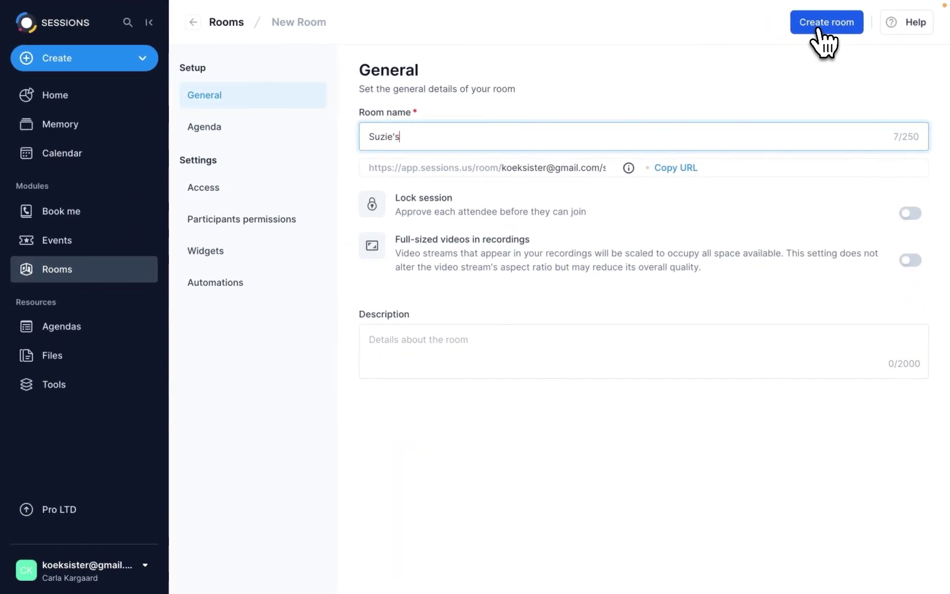
click(570, 168)
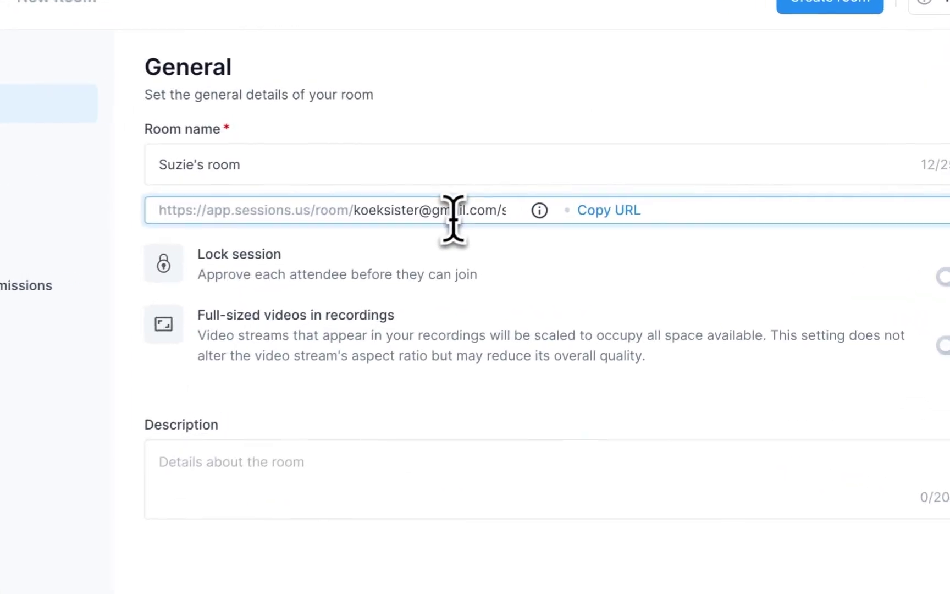
drag(598, 168, 514, 167)
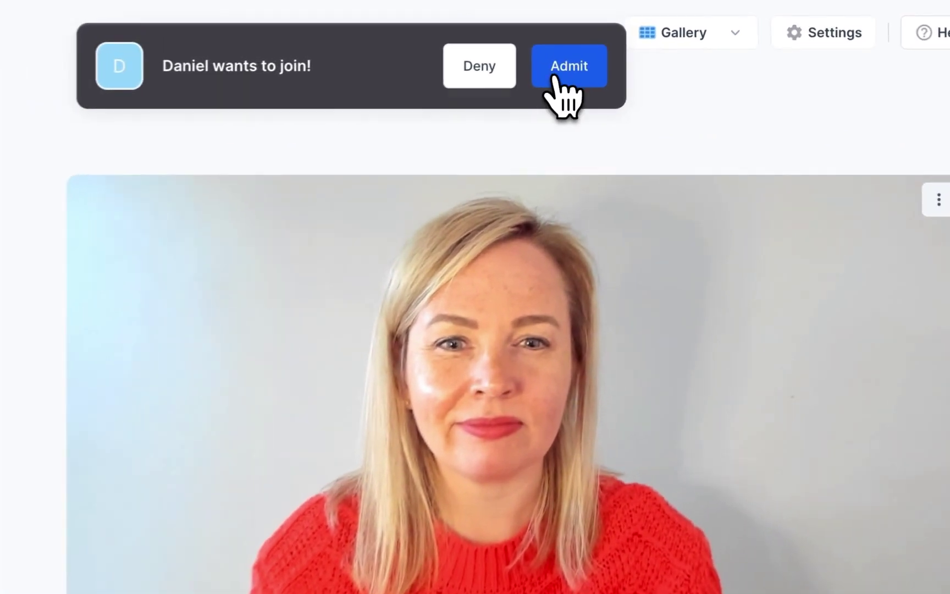
Admit the waiting participant to the session.
click(612, 54)
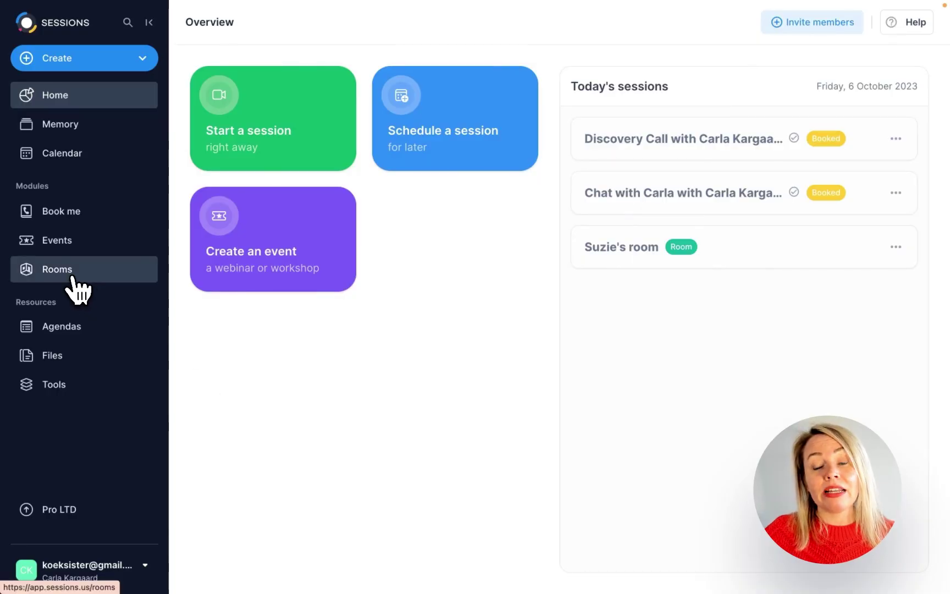
Start a new room and name it with the host's first name followed by "'s room".
click(72, 278)
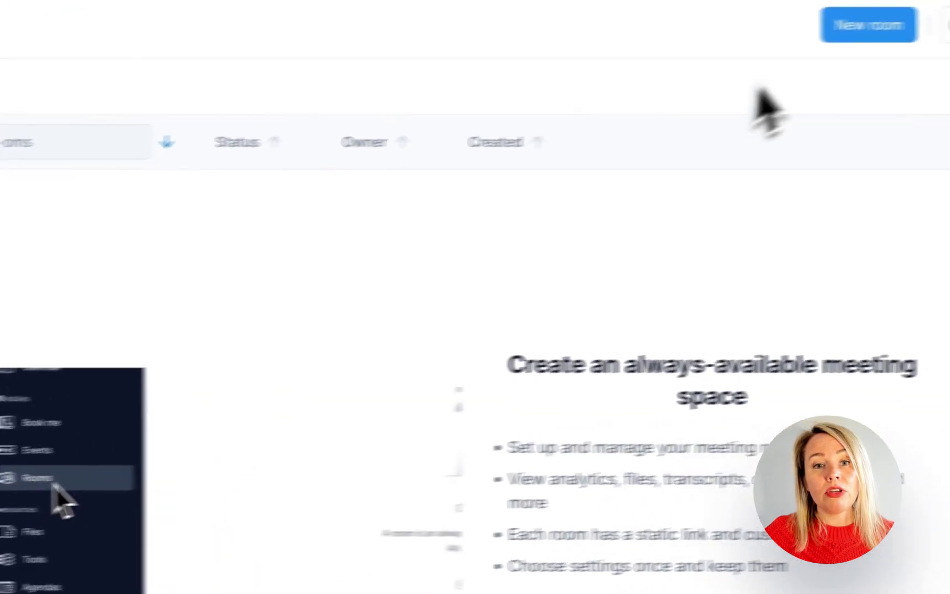
click(838, 35)
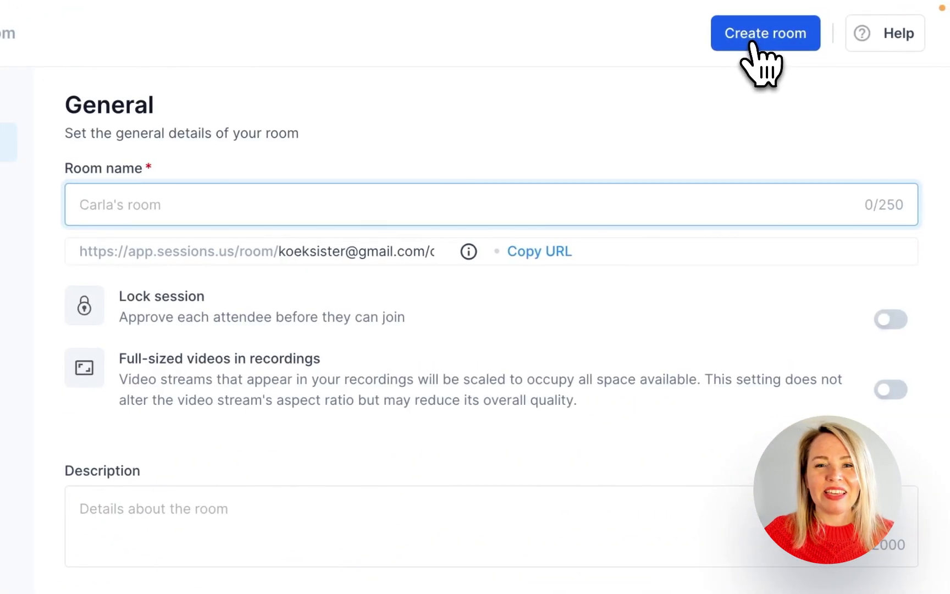
text(Suzie's room)
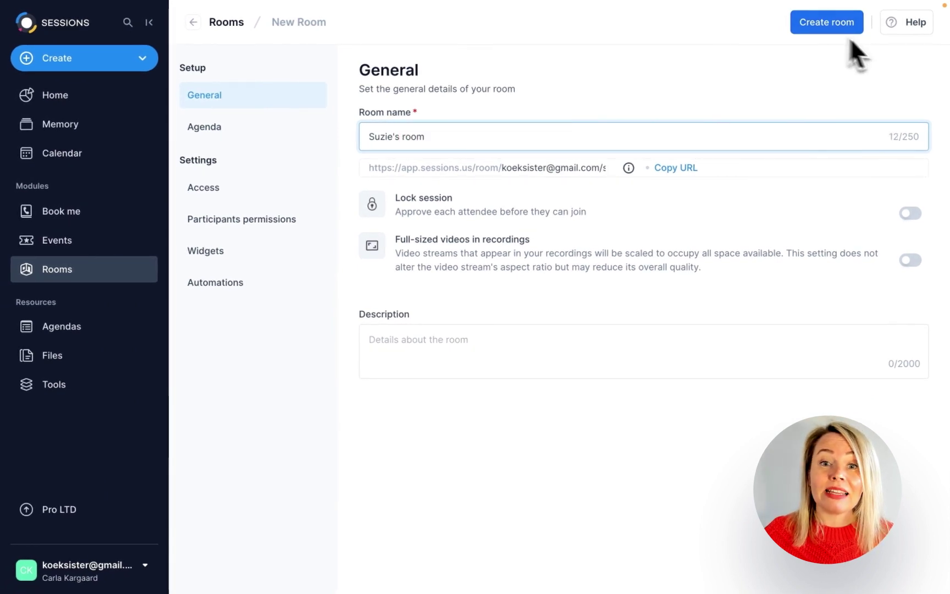
Shorten the room's URL by deleting the account e-mail part, keeping only the room name slug.
click(594, 168)
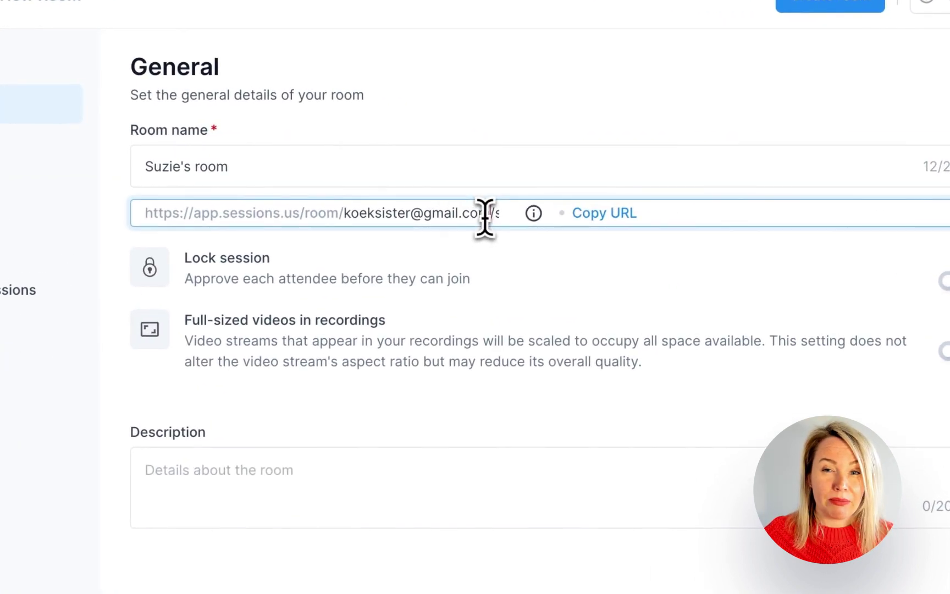
drag(485, 217, 341, 215)
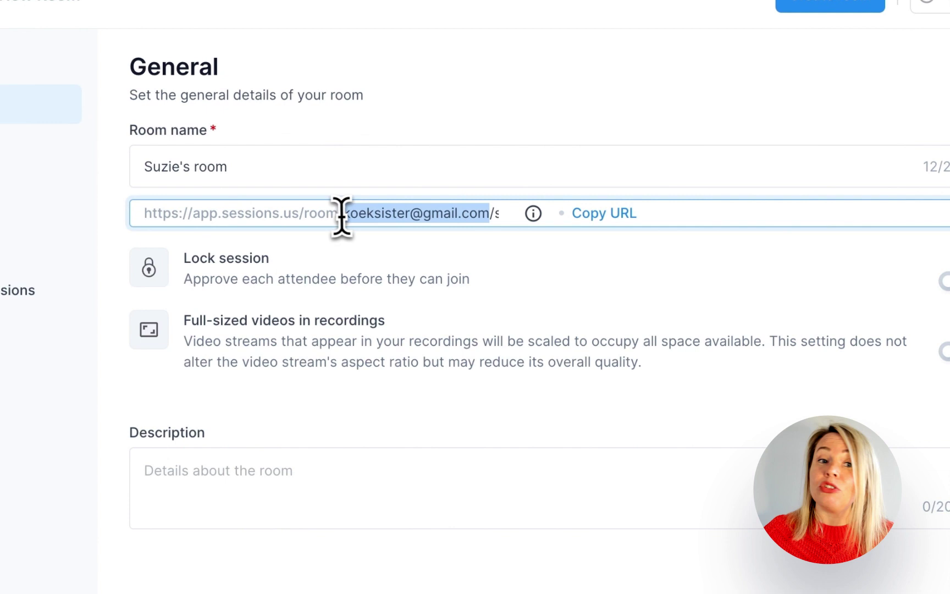
key(BackSpace)
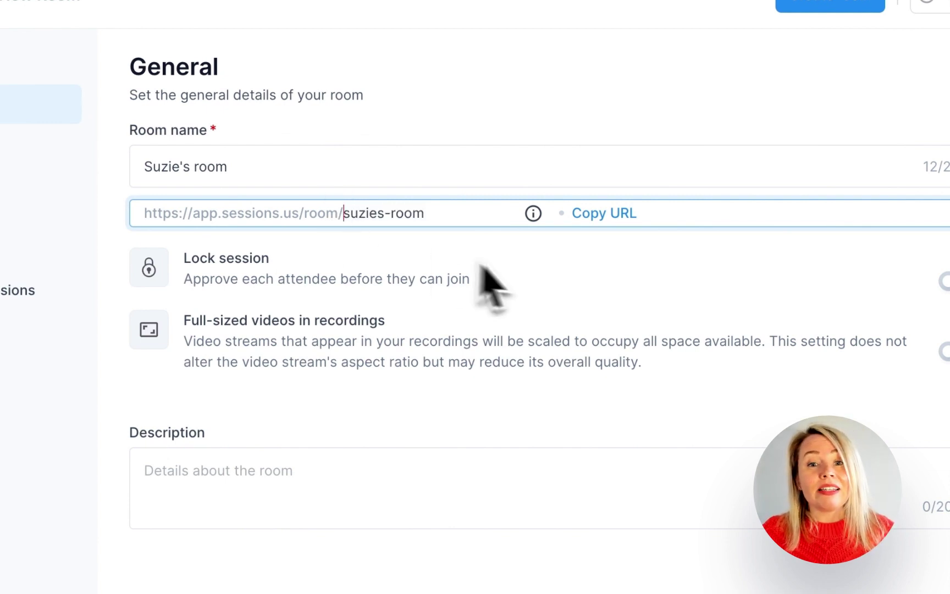
Turn on Lock session and Full-sized videos in recordings for the new room.
click(943, 281)
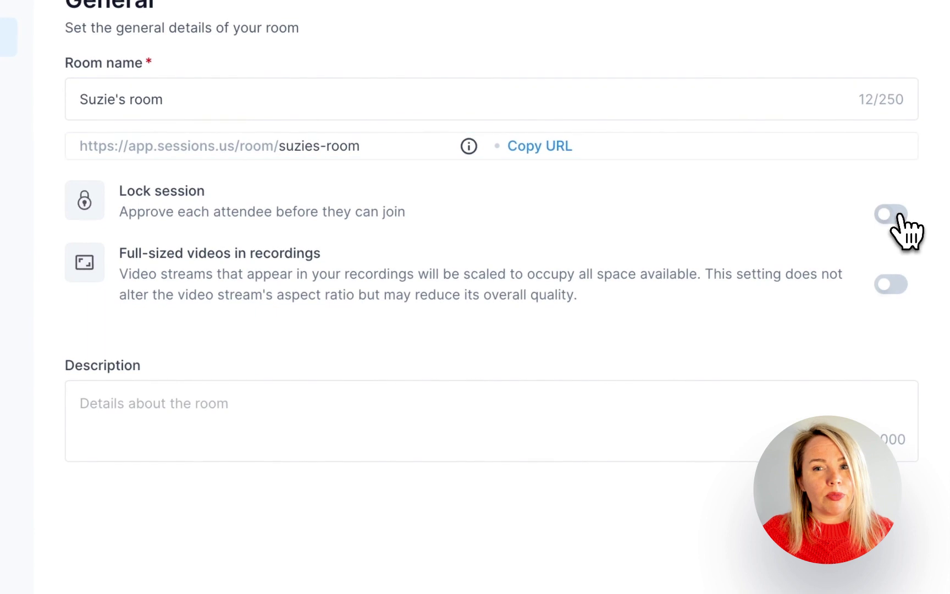
click(895, 214)
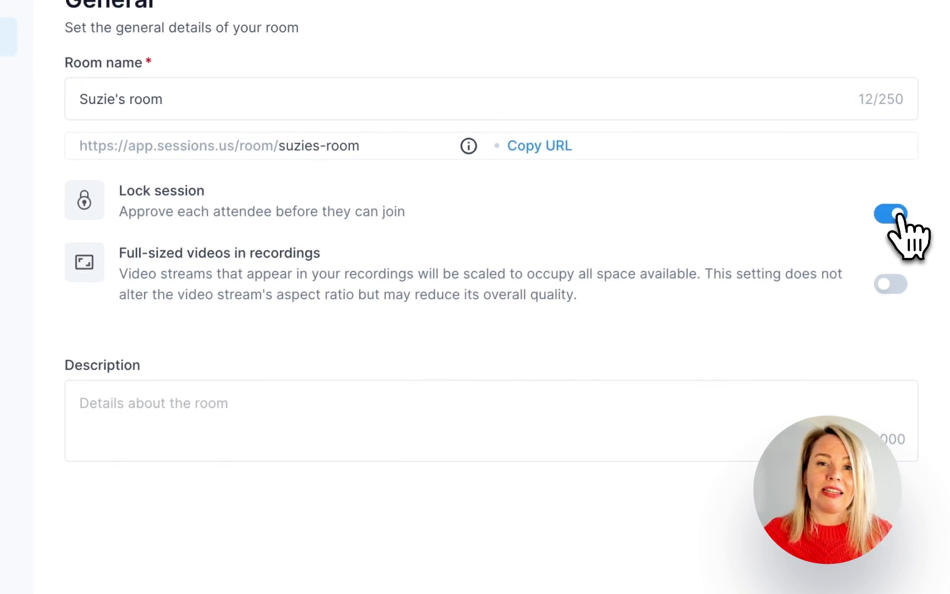
click(898, 216)
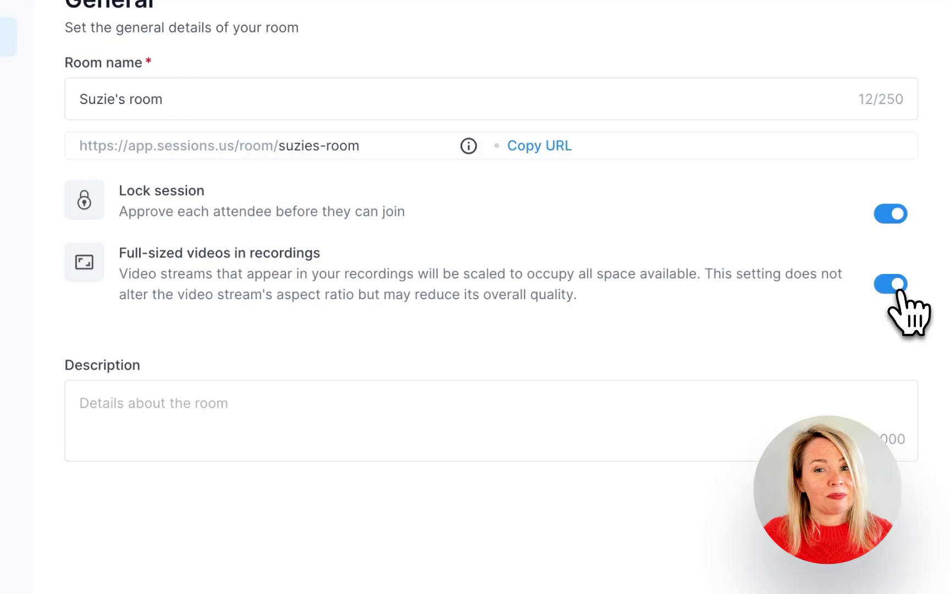
Describe the room as "Welcome to my meeting room. Expect to learn more about social media marketing :)".
click(218, 412)
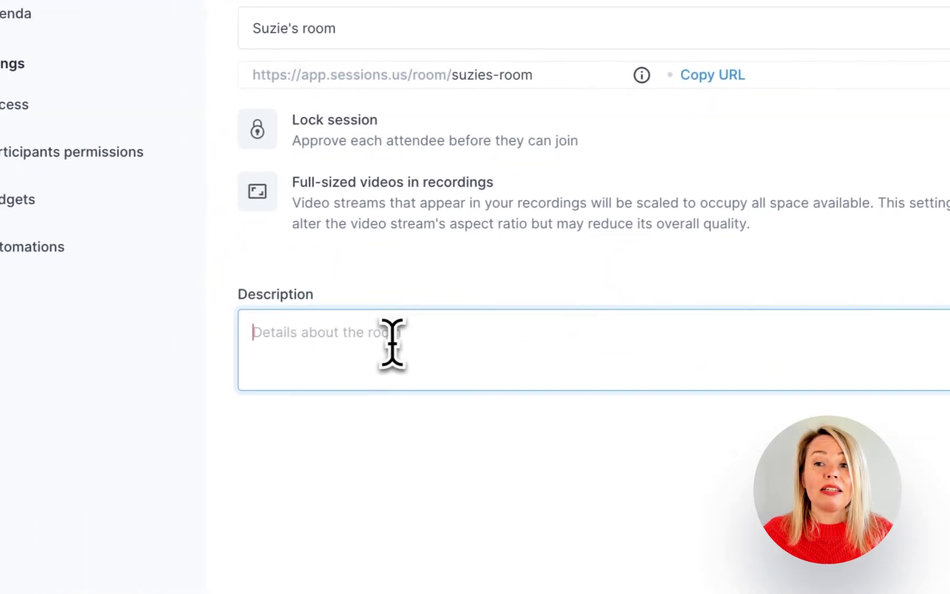
text(Welcome to my meeting room. Expect to learn more about social media marketing :))
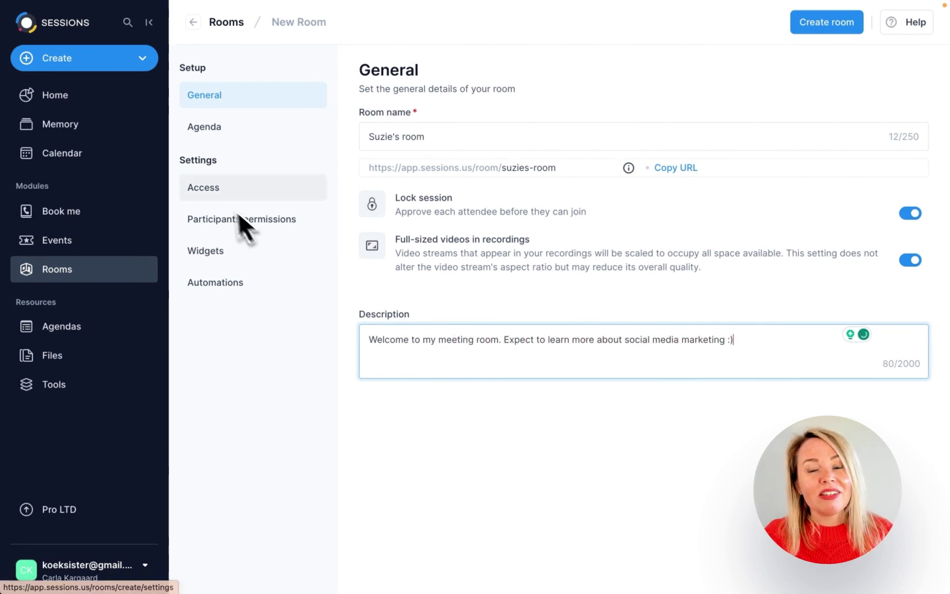
Add the existing SM Marketing Workshop agenda to the room.
click(211, 143)
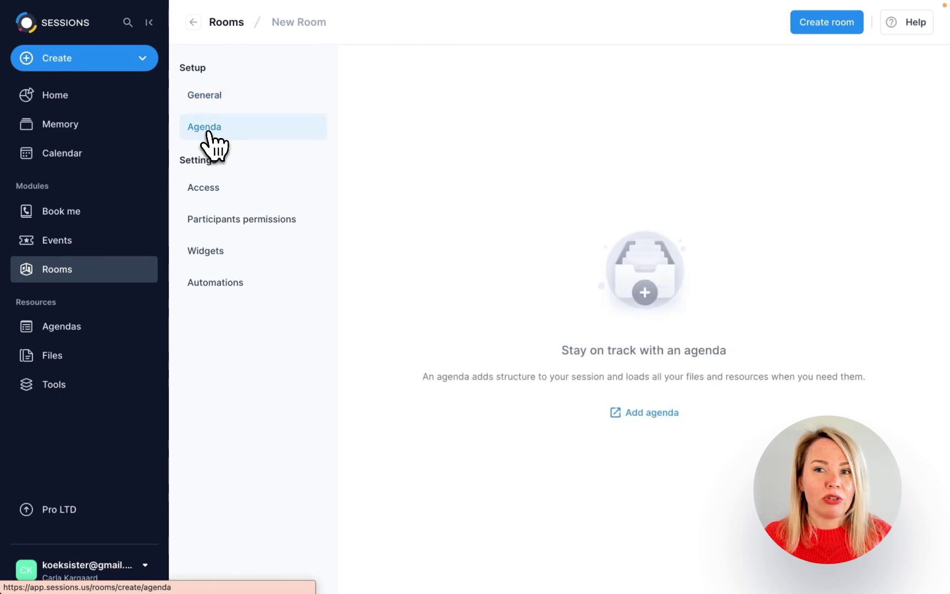
click(623, 412)
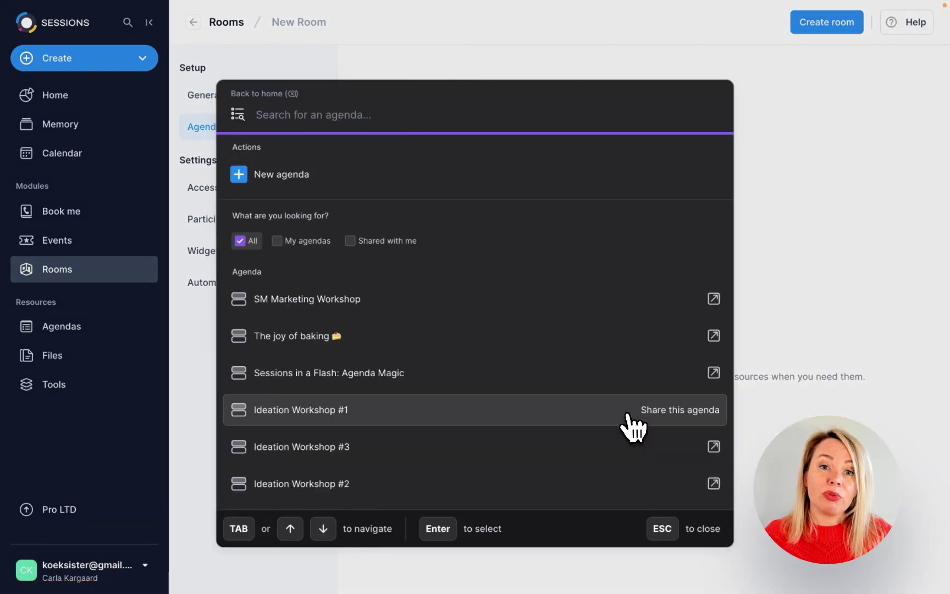
click(373, 303)
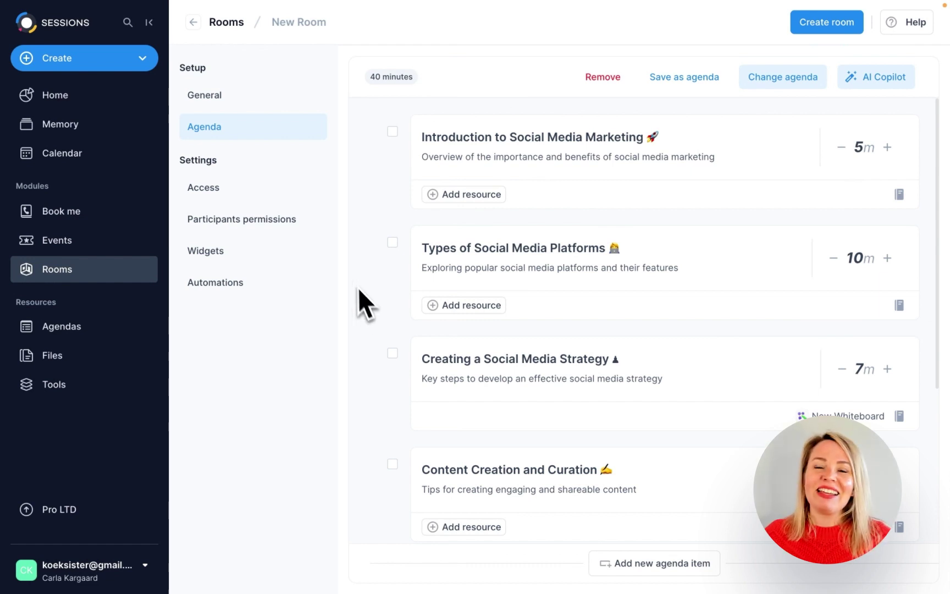
Set the room's Memory access to Anyone with the link.
click(236, 205)
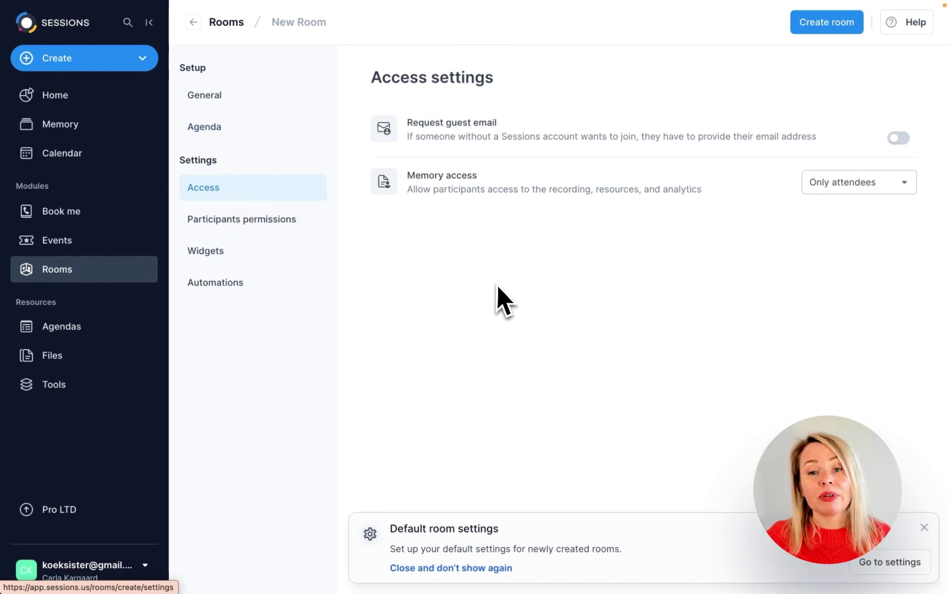
click(904, 183)
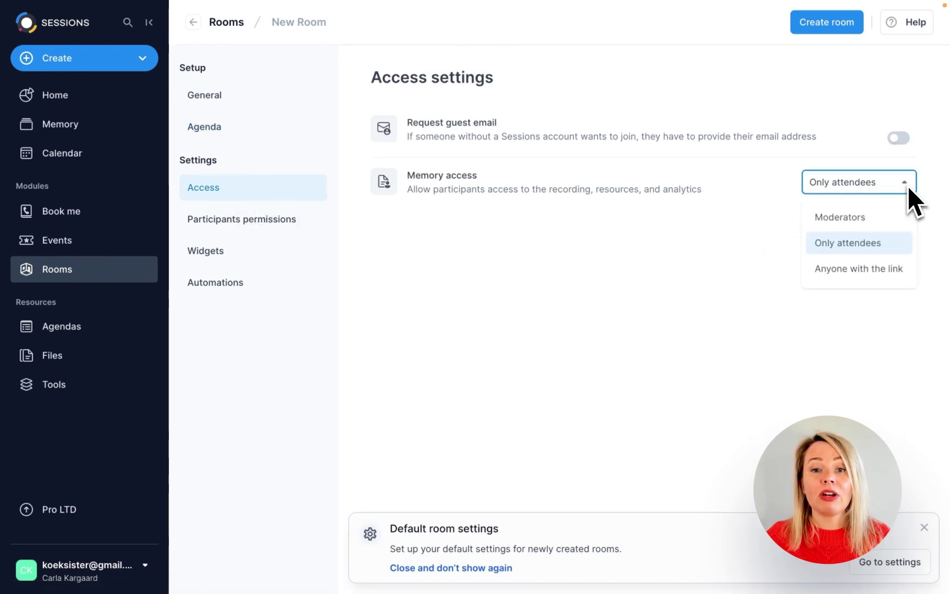
click(868, 270)
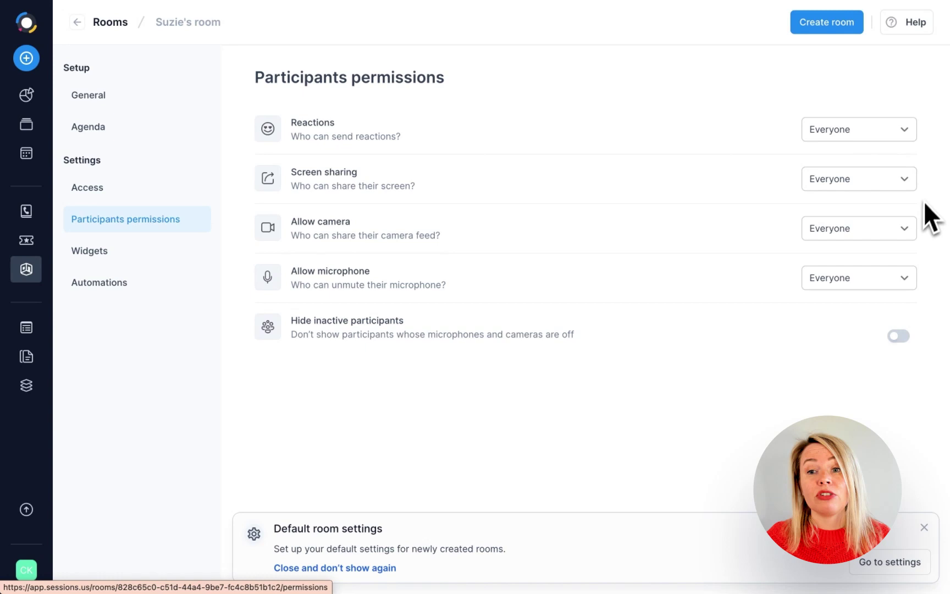
Restrict camera sharing to Hosts in the room's participants permissions.
click(906, 228)
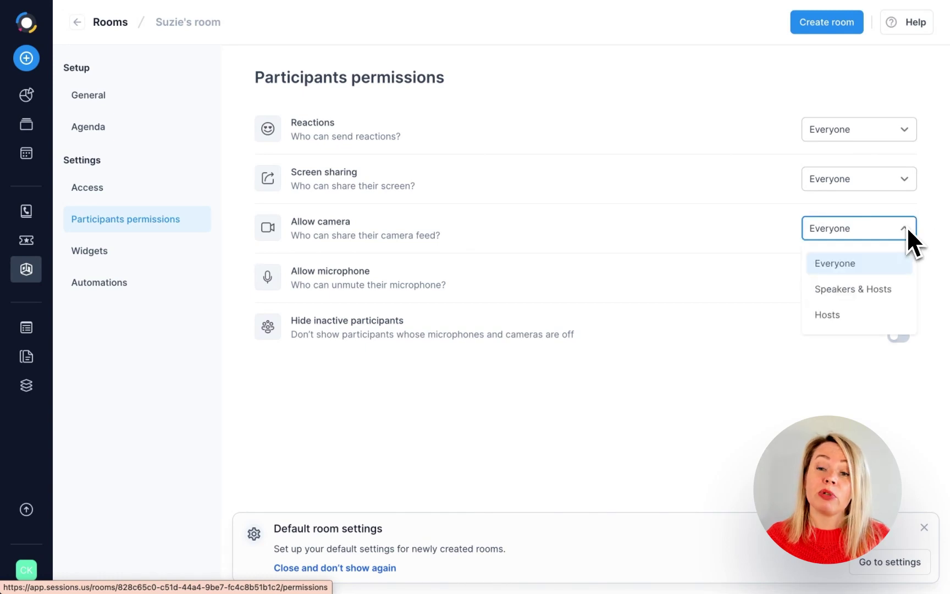
click(857, 314)
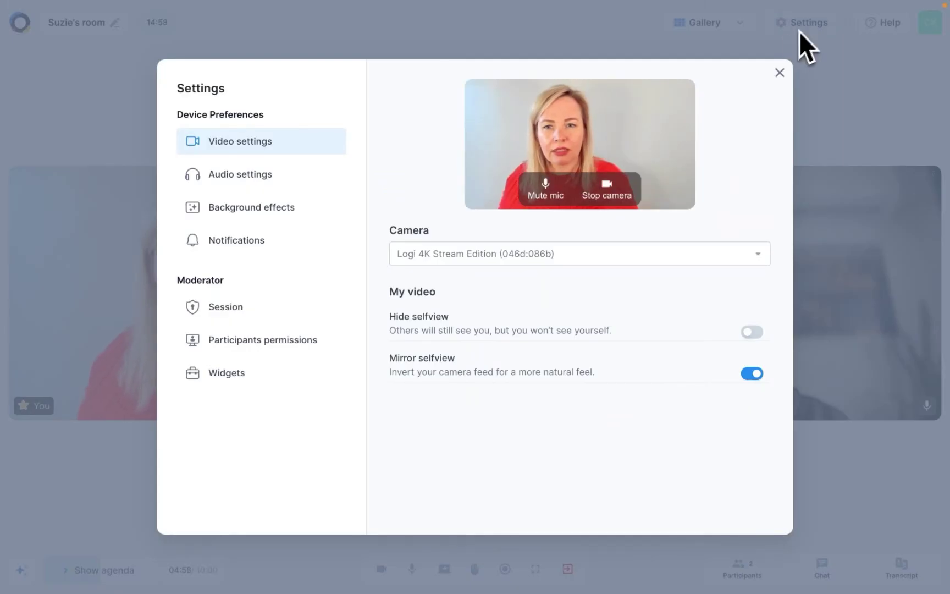
Open the participants permissions in the live session's settings.
click(292, 346)
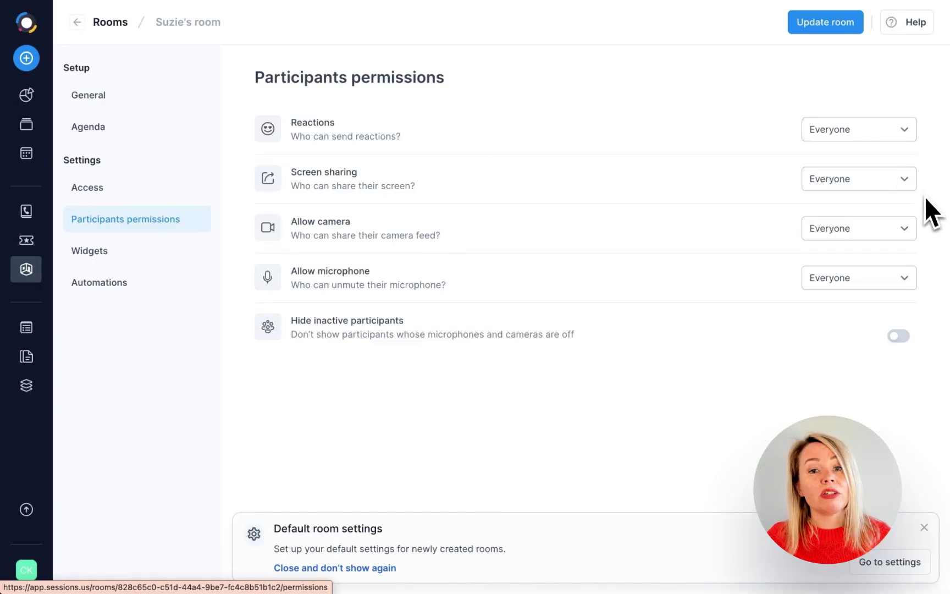
Set the Allow camera permission to Hosts in the room setup.
click(906, 227)
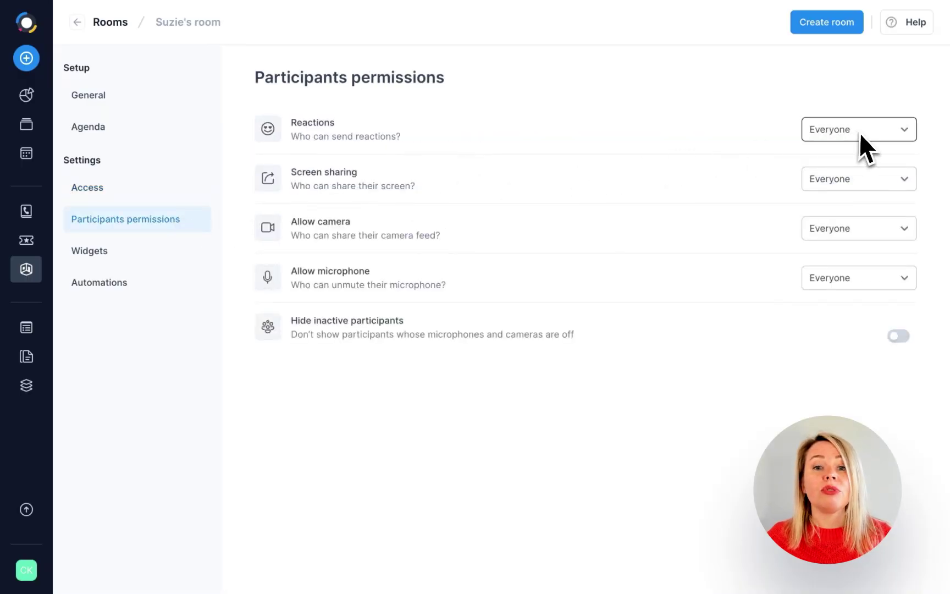
click(907, 230)
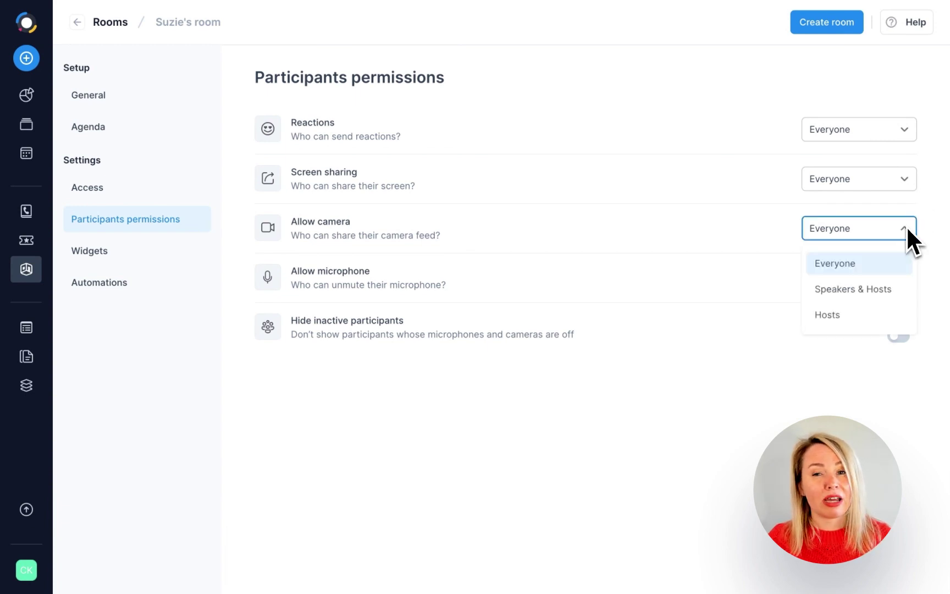
click(854, 315)
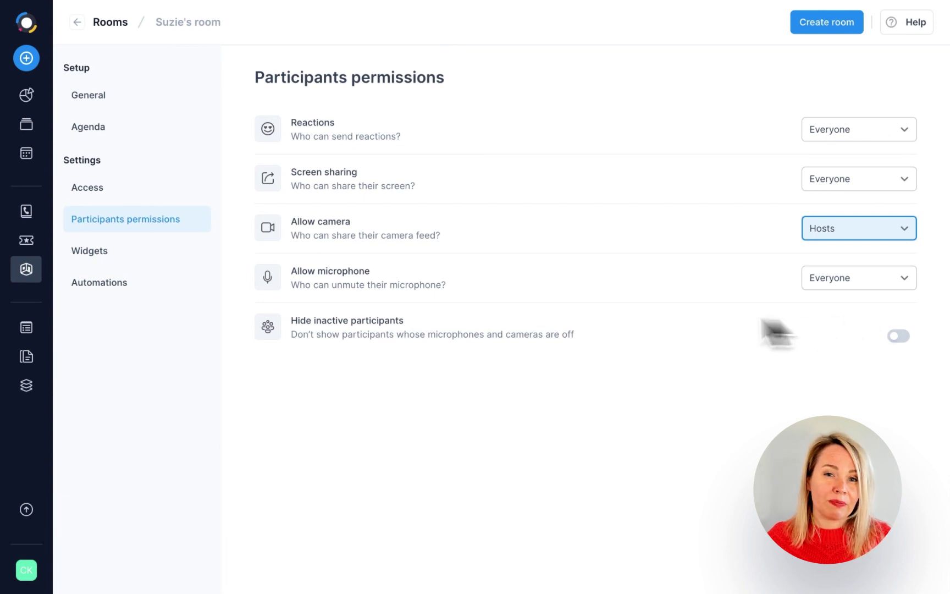
Disable the Participants, Polls, Q&A, Takeaways, Notes and Offers widgets, leaving Chat and Transcript on.
click(126, 251)
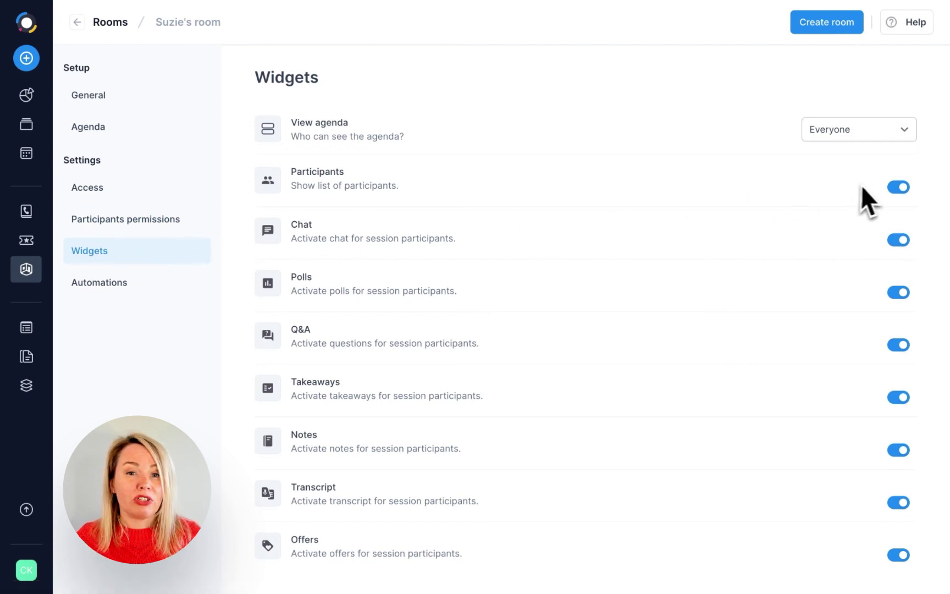
click(893, 188)
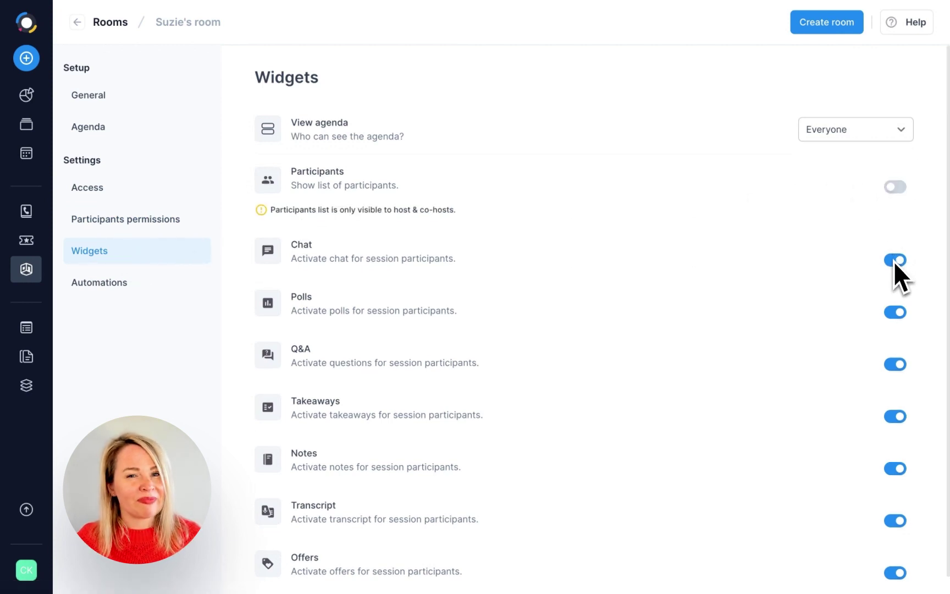
click(895, 312)
click(895, 364)
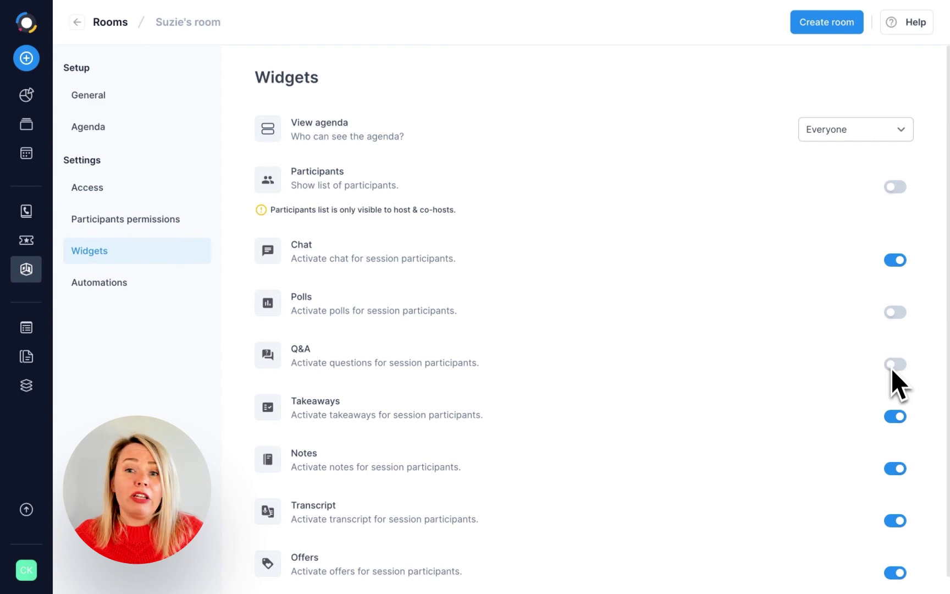
click(896, 416)
click(896, 470)
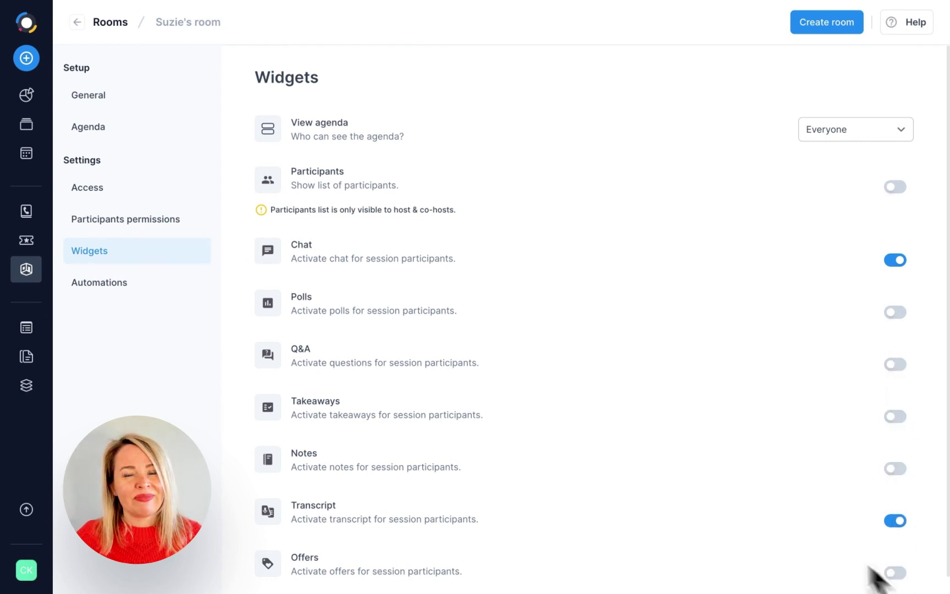
Turn on Automatic recording and Automatic transcribing in the room's automations.
click(122, 283)
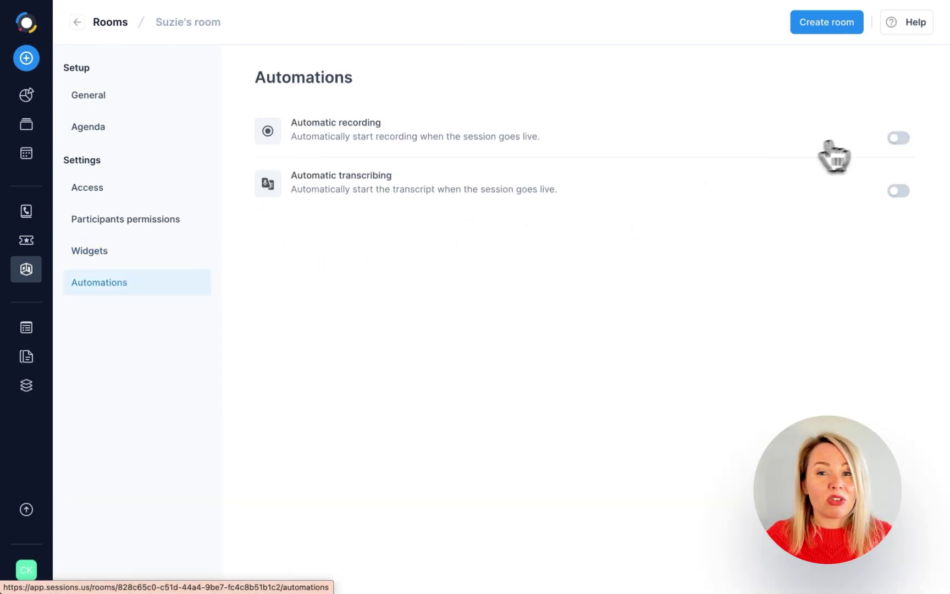
click(900, 140)
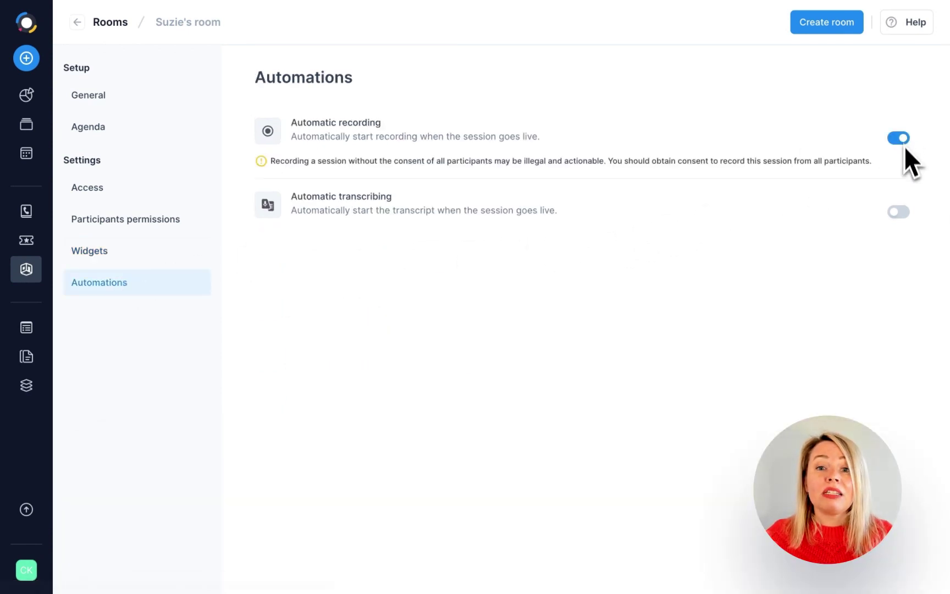
click(901, 214)
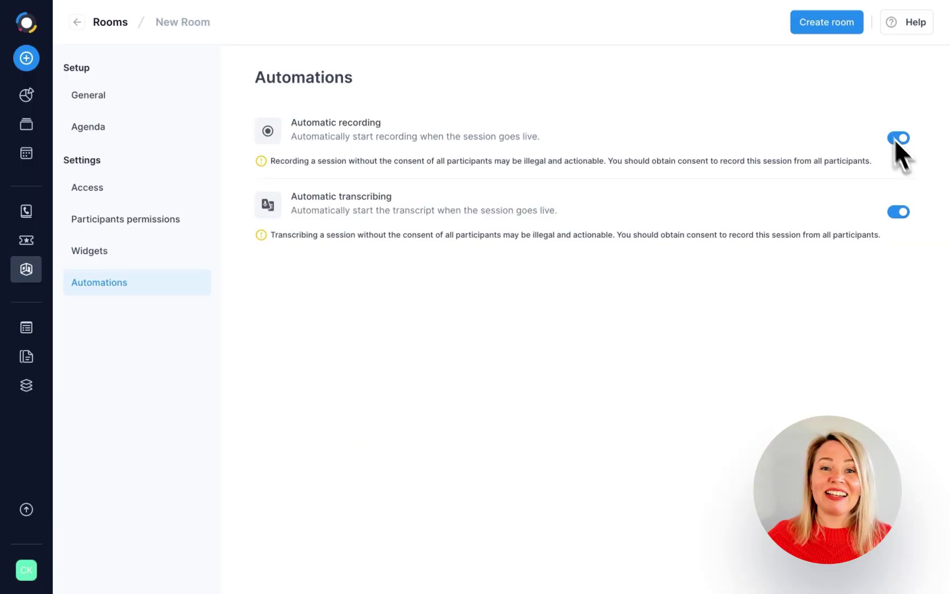
Create the configured room and copy its link from the rooms list.
click(833, 28)
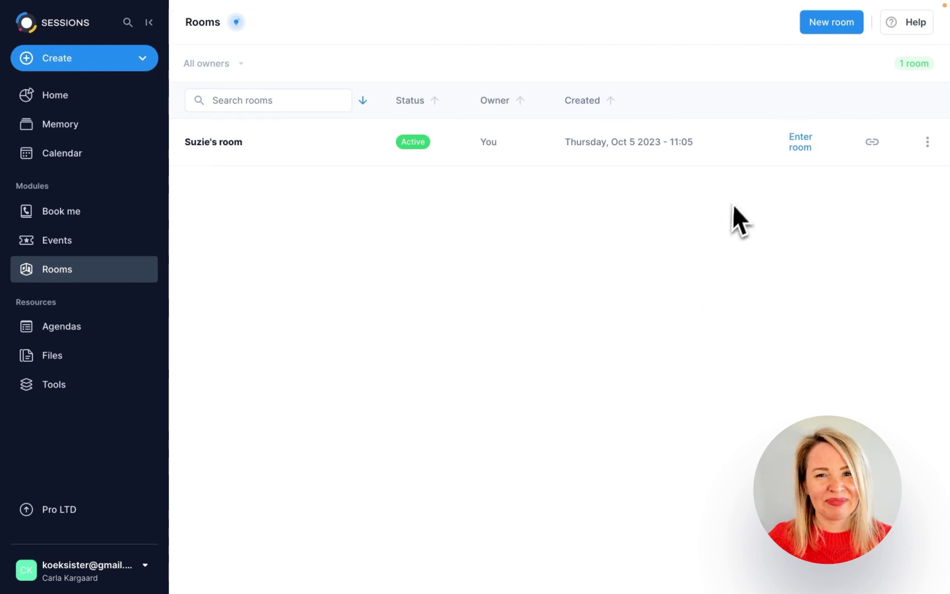
click(872, 141)
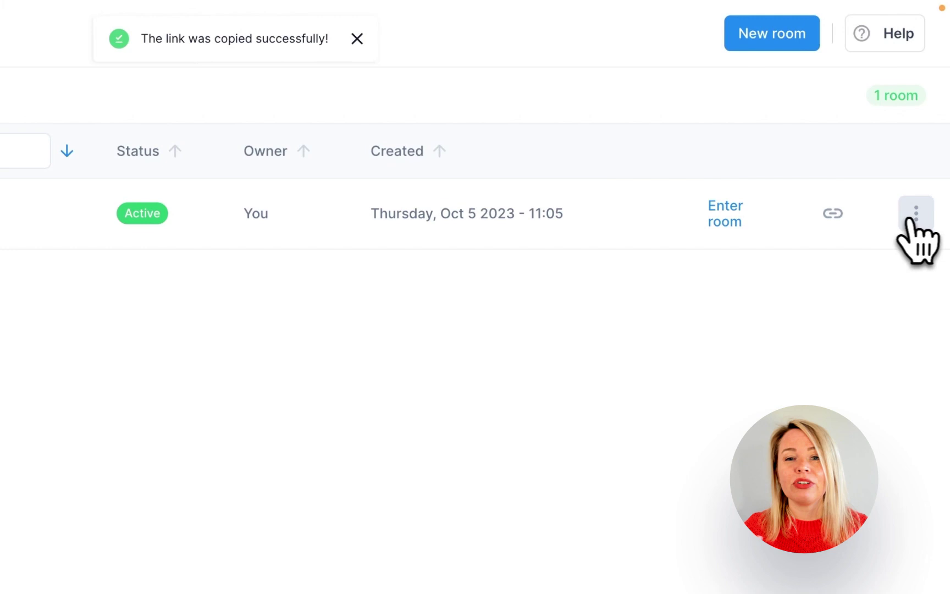
click(916, 220)
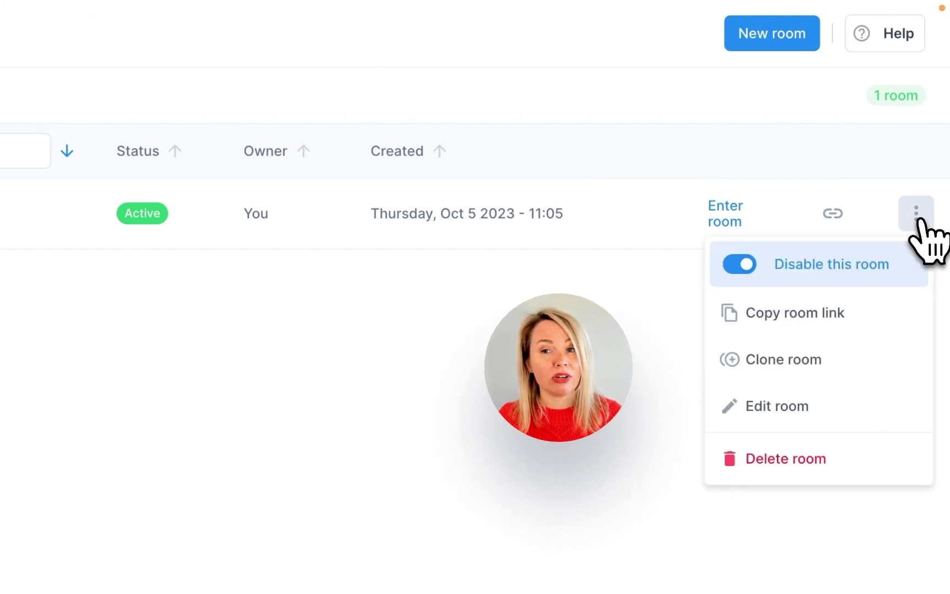
click(424, 411)
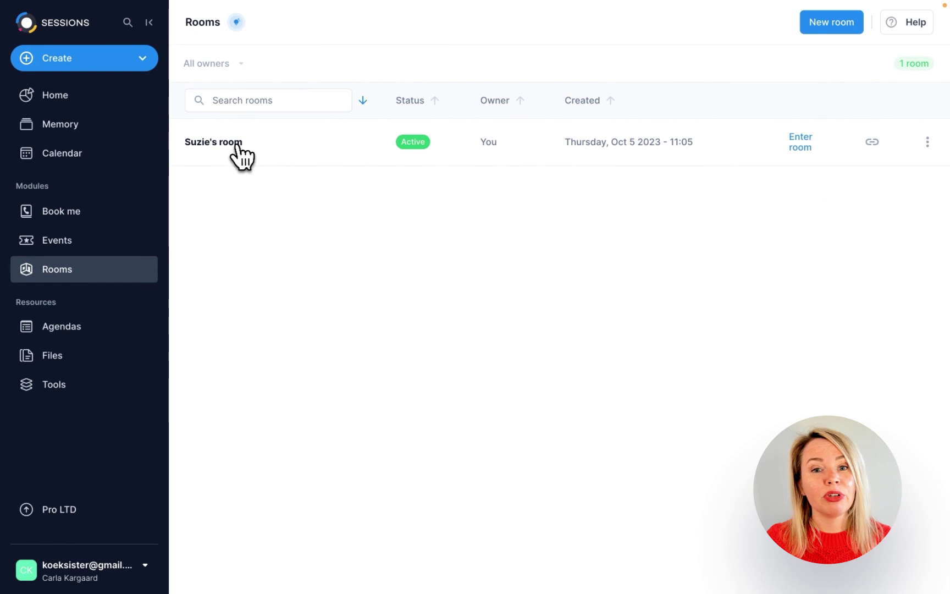
Open the room's history and review the details of its passed 12:50 – 13:06 session.
click(238, 144)
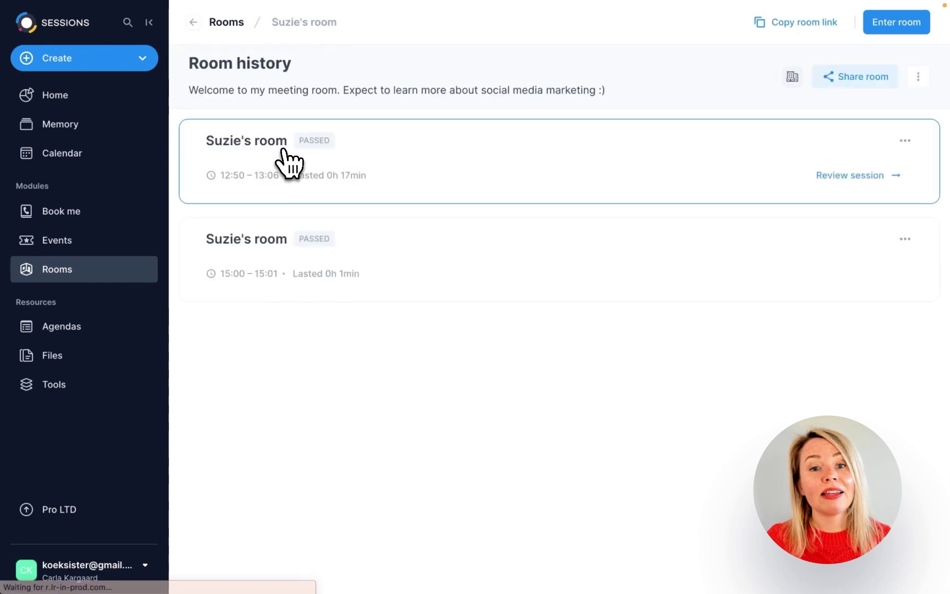
click(833, 195)
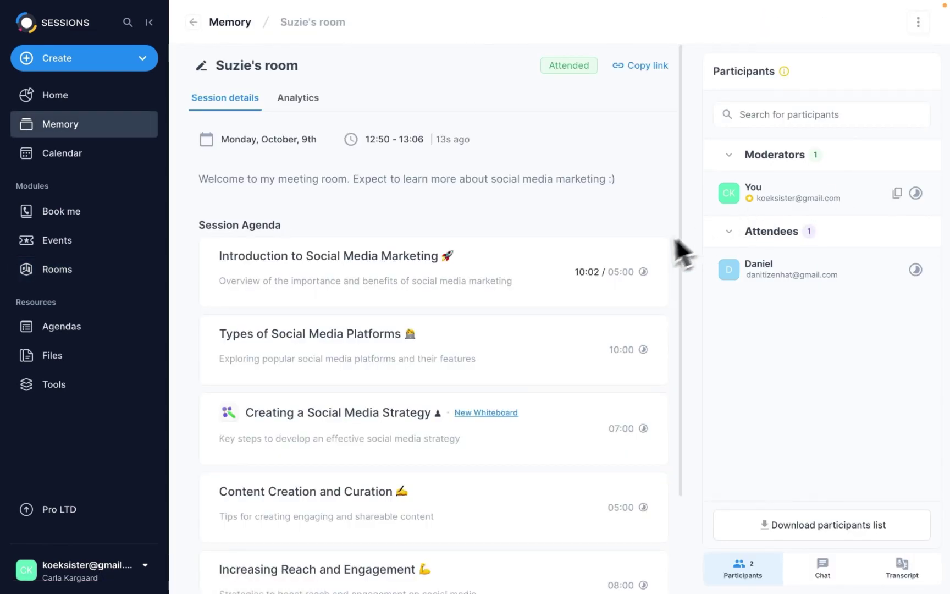
scroll(529, 332, down, 3)
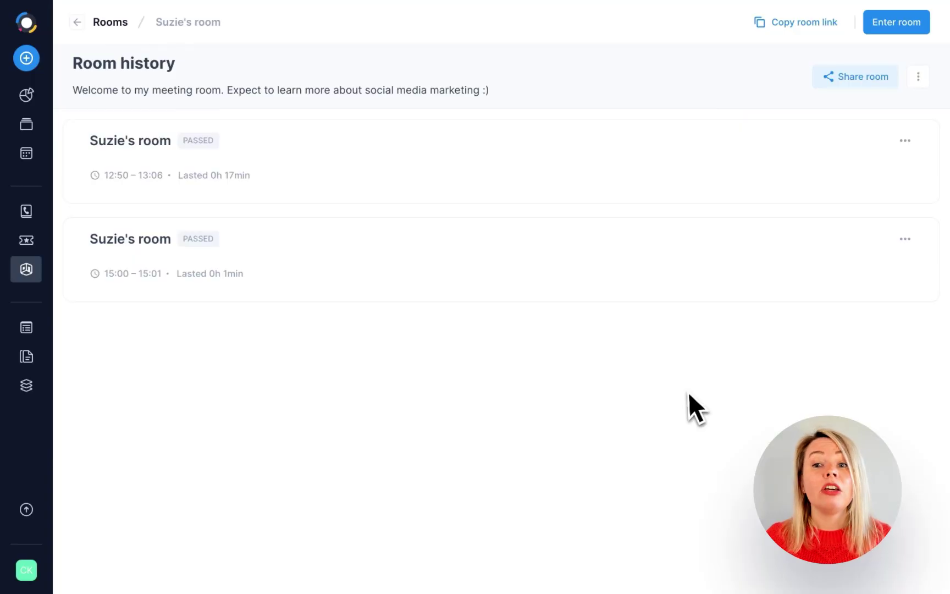
Share the room with a colleague found by name and grant workspace members access to use it.
click(852, 81)
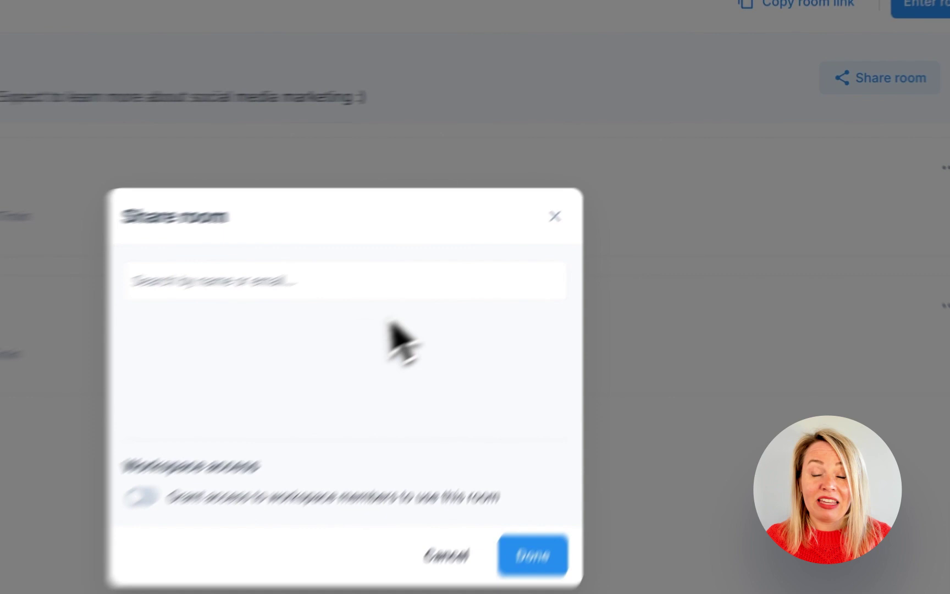
click(330, 374)
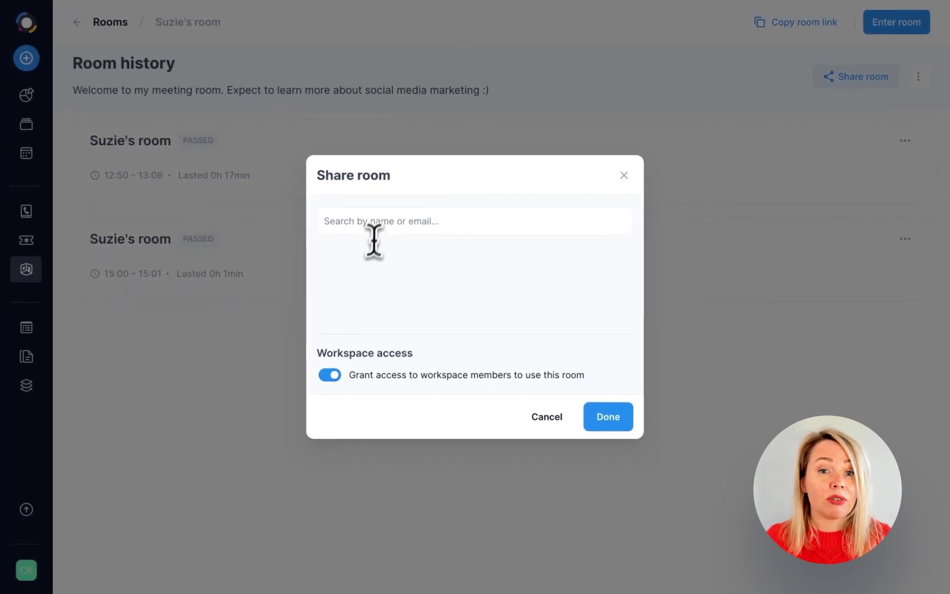
click(378, 222)
text(car)
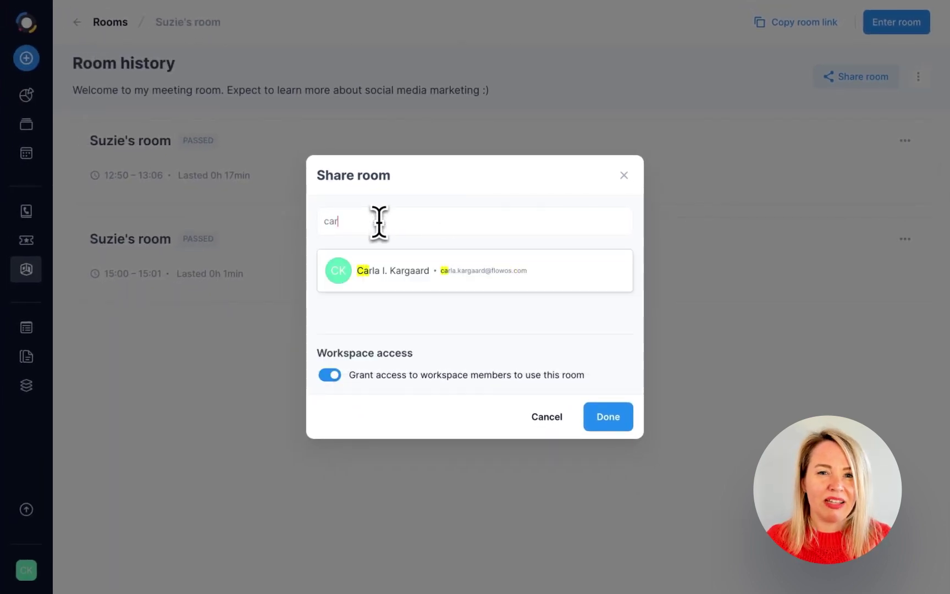
text(l)
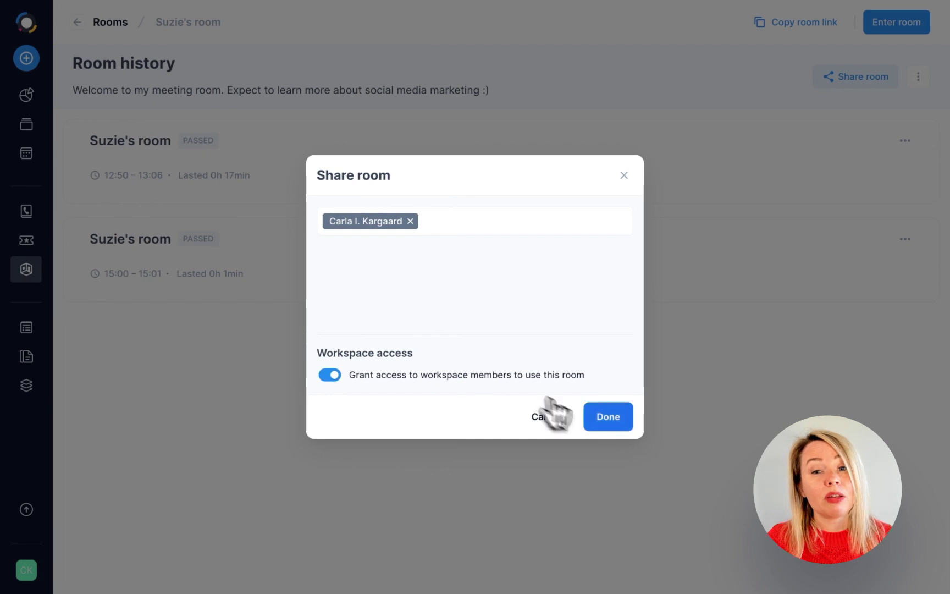
click(604, 432)
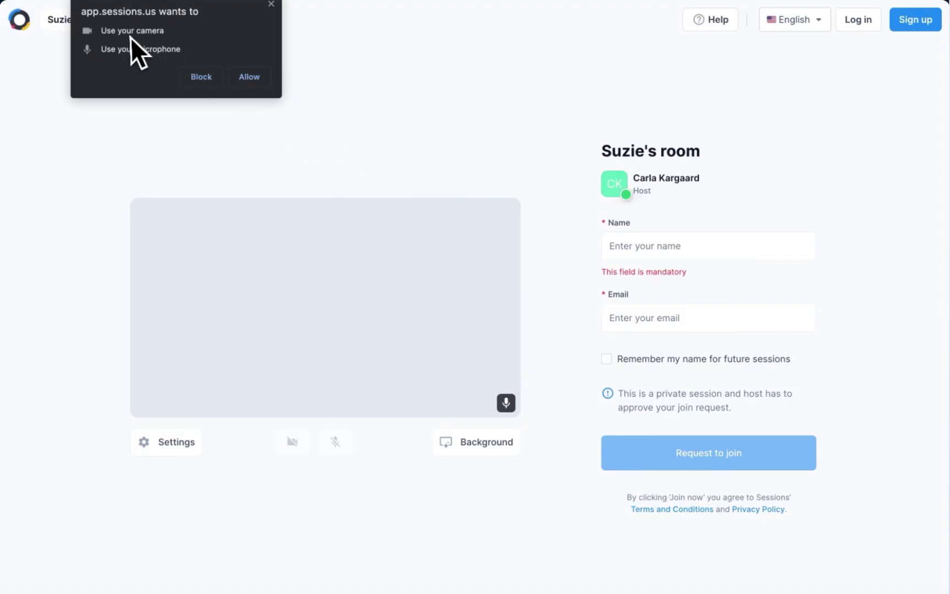
Request to join the room as a guest with camera and microphone allowed, and admit the guest as host.
click(259, 82)
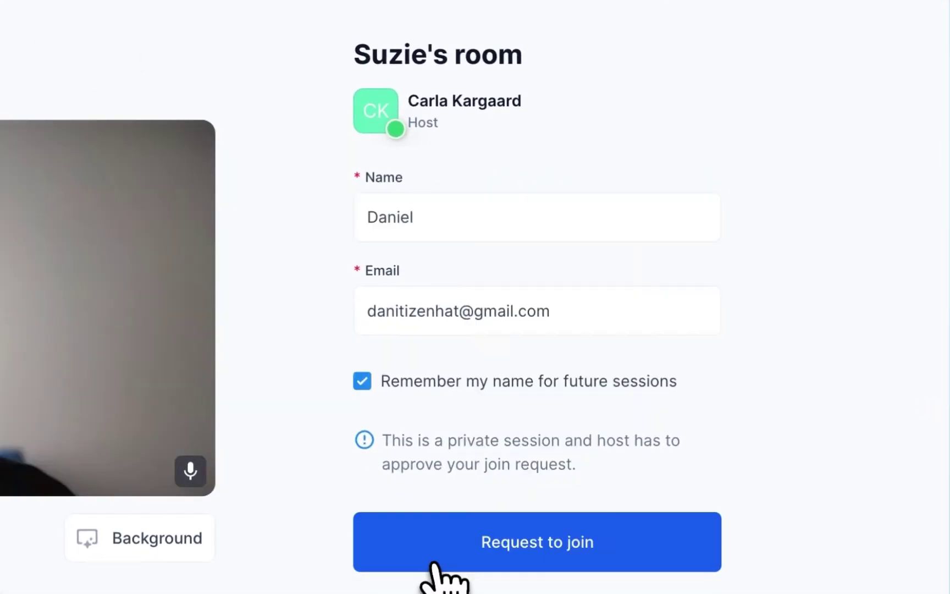
click(491, 543)
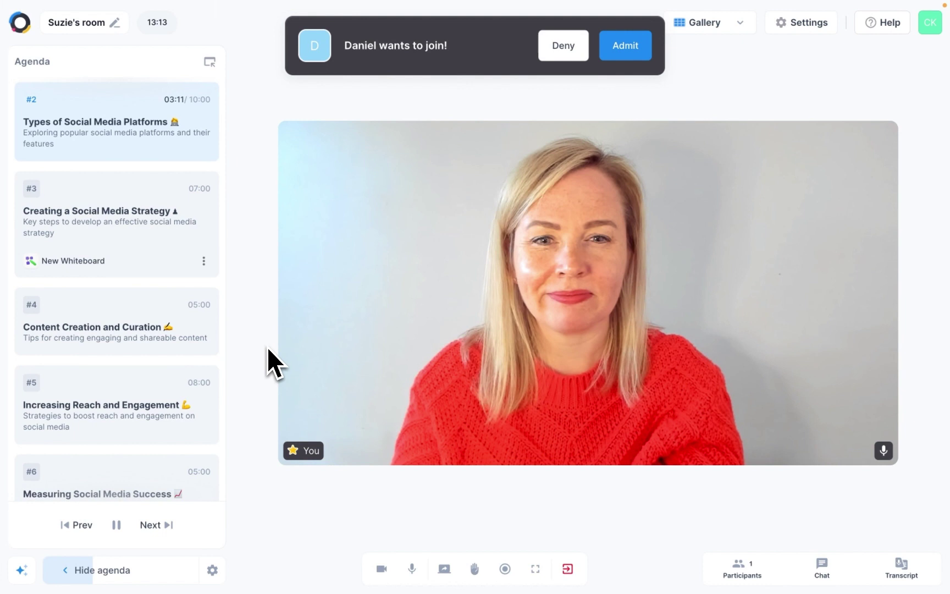
click(621, 61)
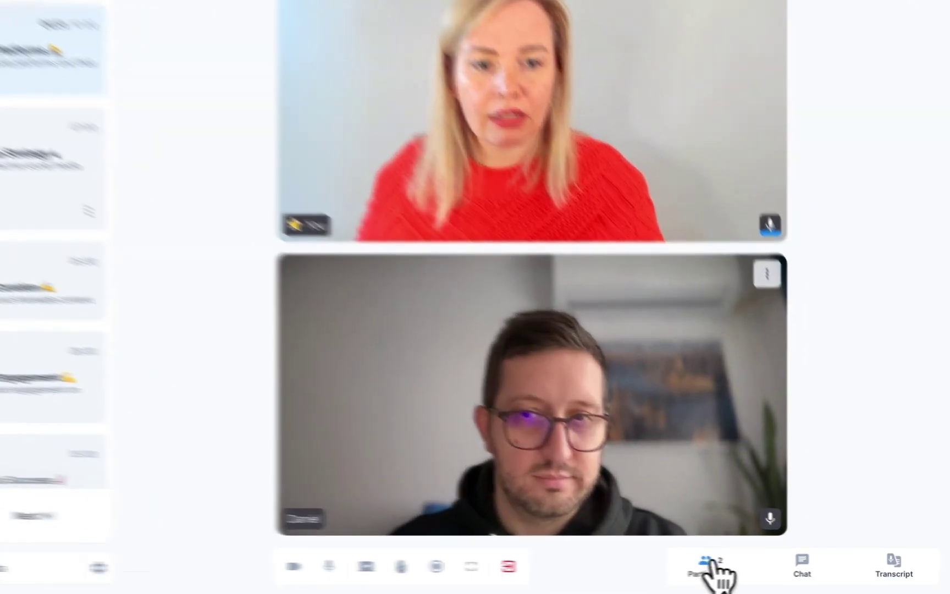
Copy the session link from the live session's participants list and look over the session settings.
click(709, 563)
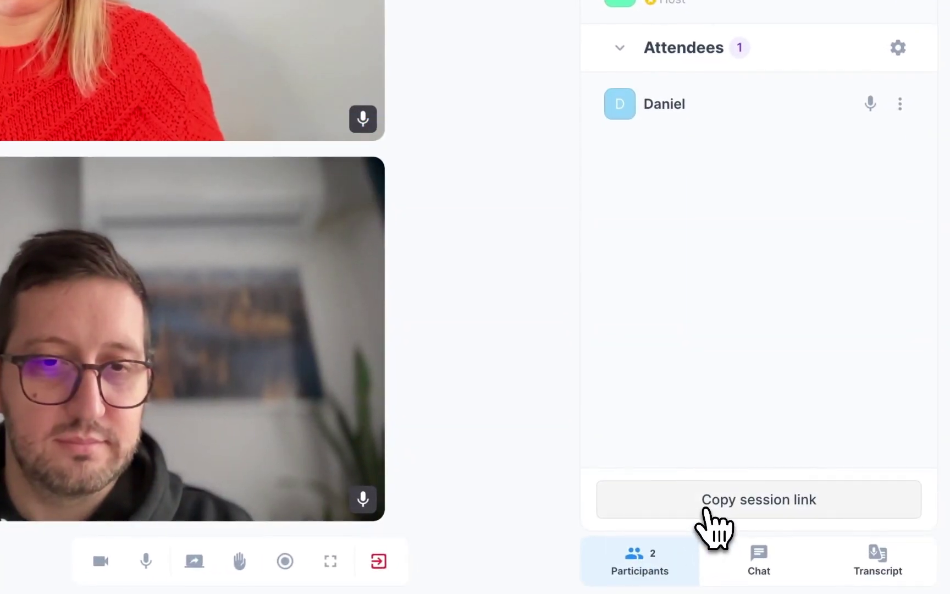
click(704, 509)
click(763, 32)
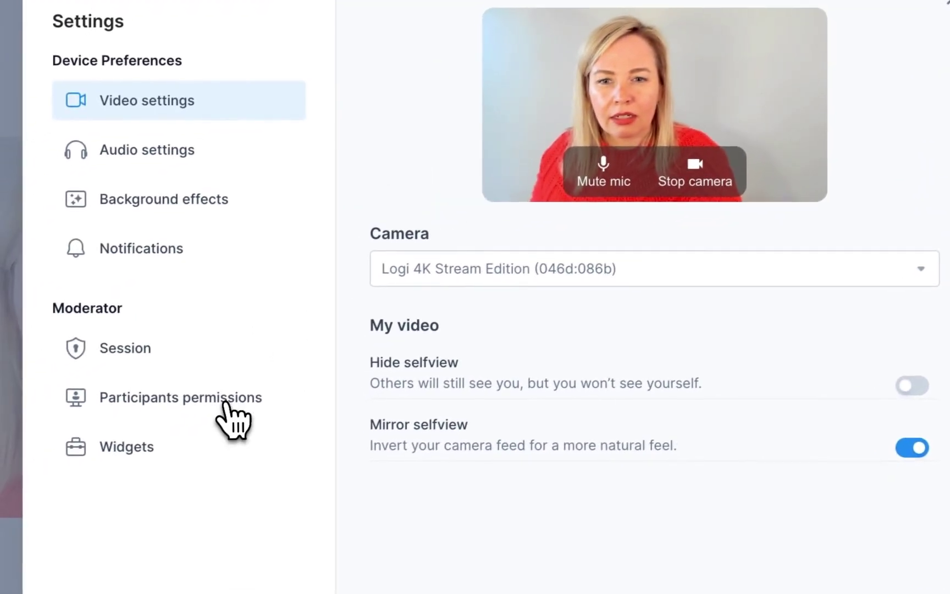
click(19, 512)
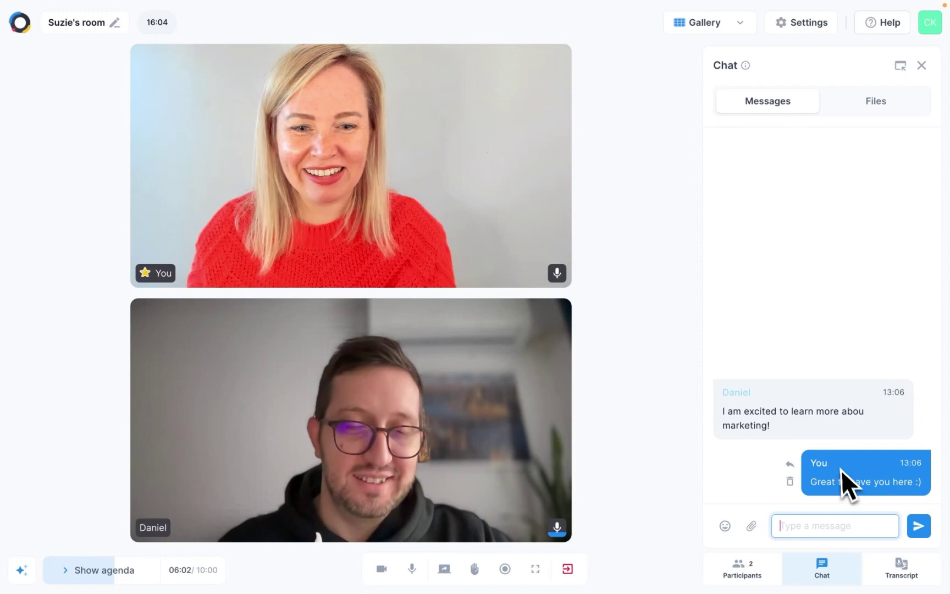
Exit the live session as the host.
click(569, 570)
click(556, 498)
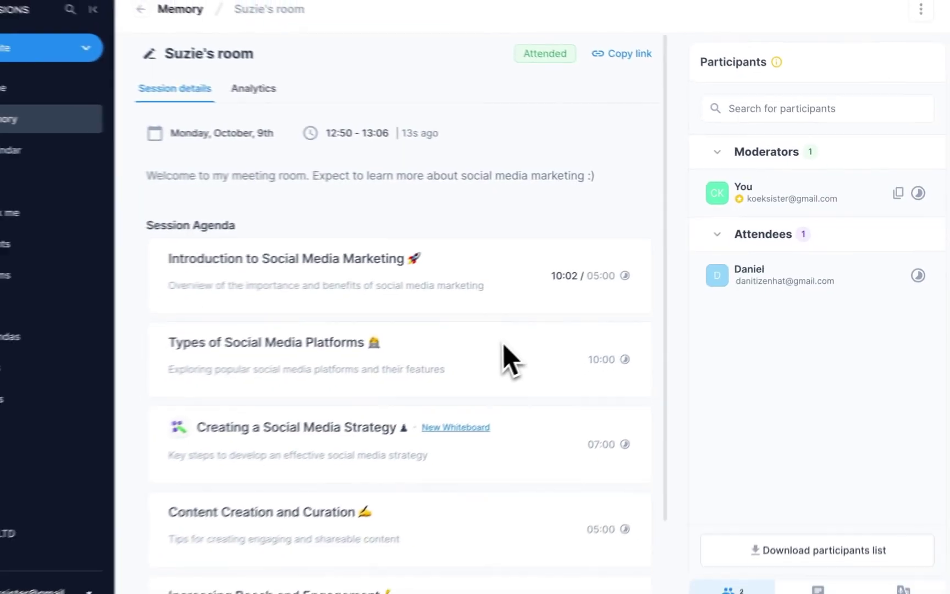
Review the finished session's agenda and chat in its Memory record, and open its analytics.
scroll(529, 332, down, 1)
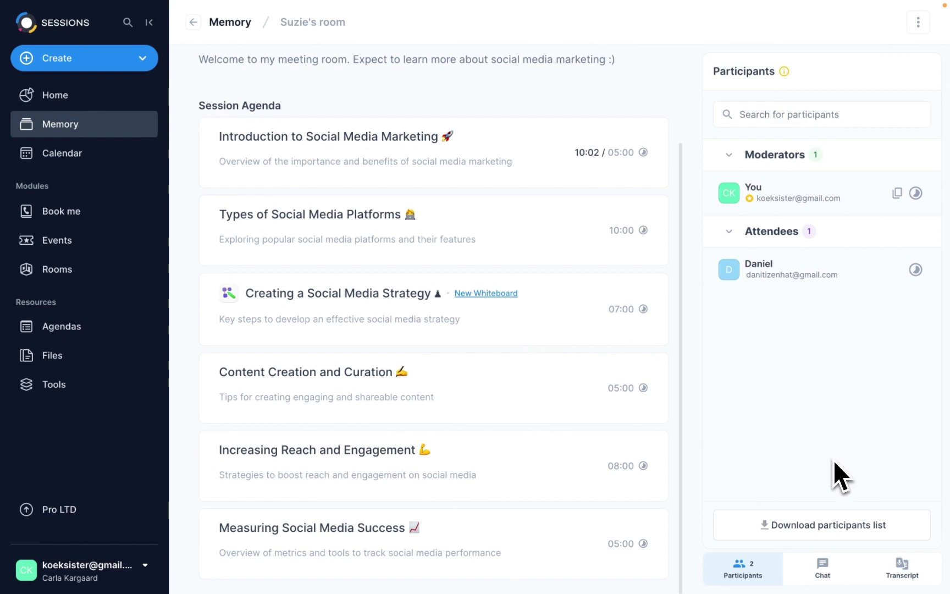
click(829, 567)
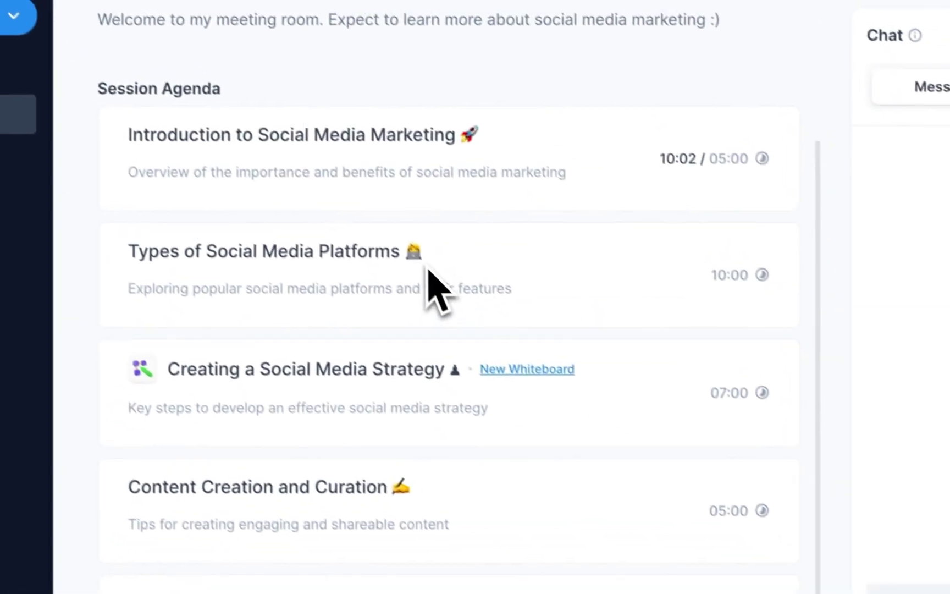
scroll(428, 271, up, 4)
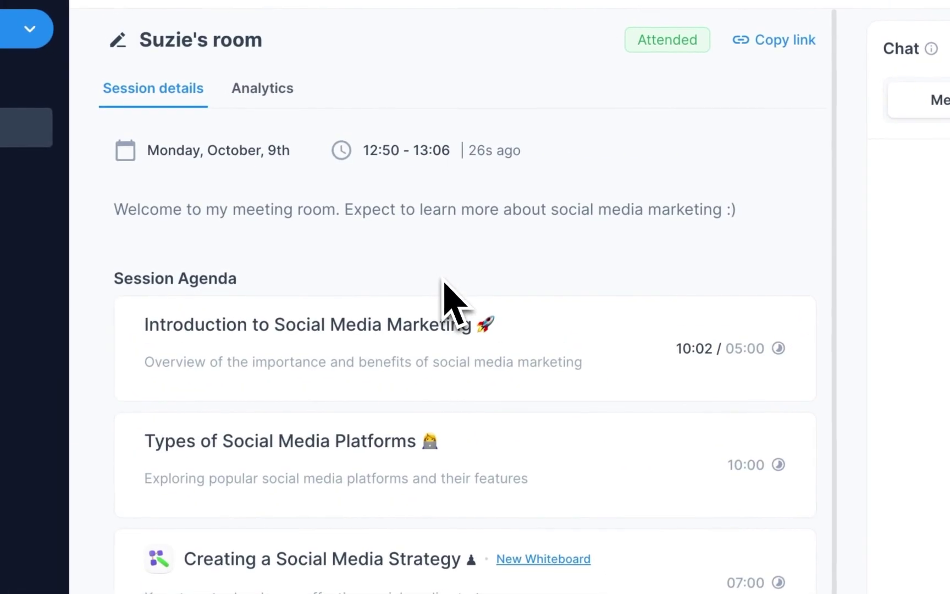
click(266, 96)
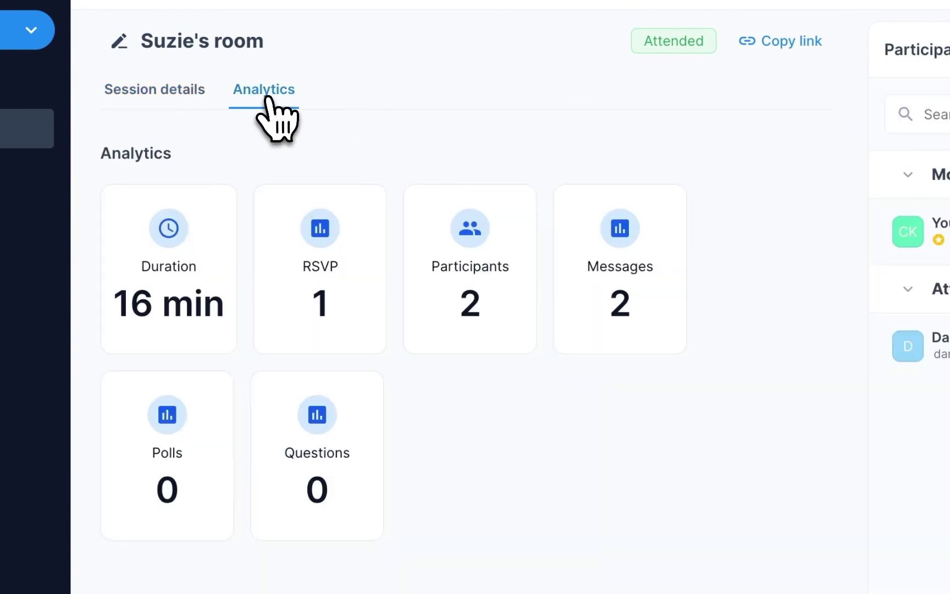